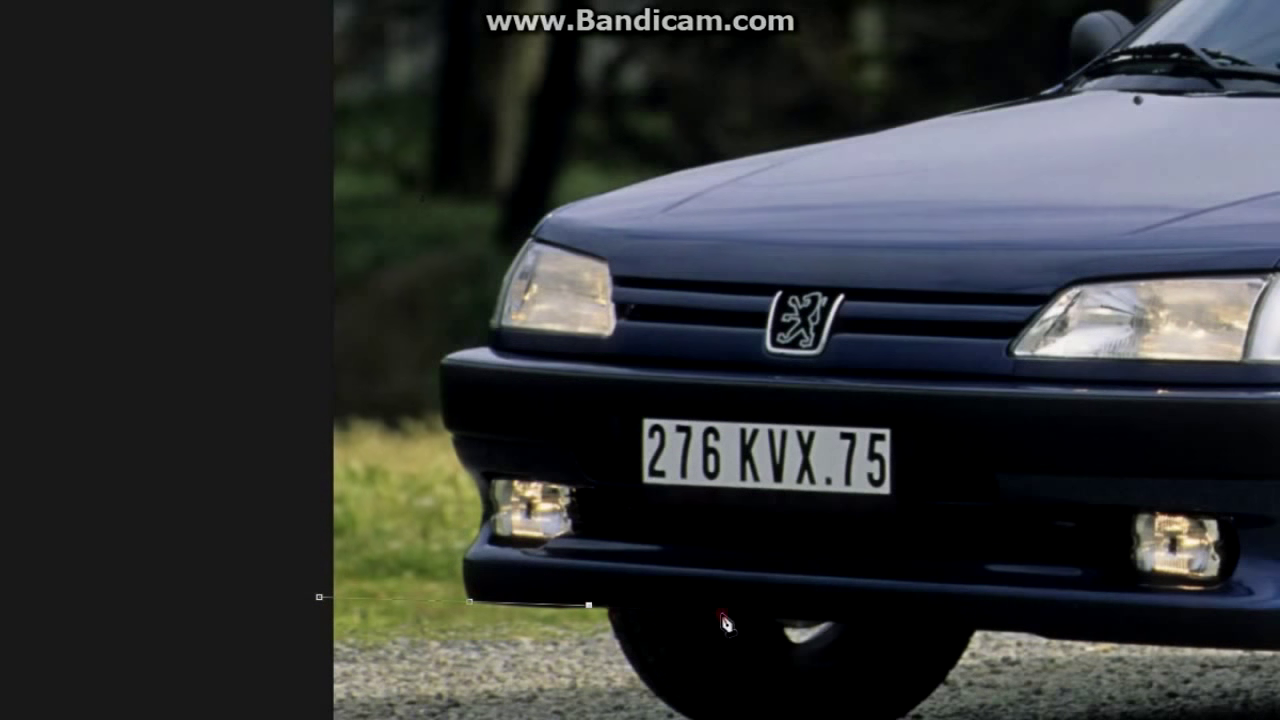
Trace a pen path along the car's sill and wheel arches from front bumper to rear
scroll(779, 661, right, 10)
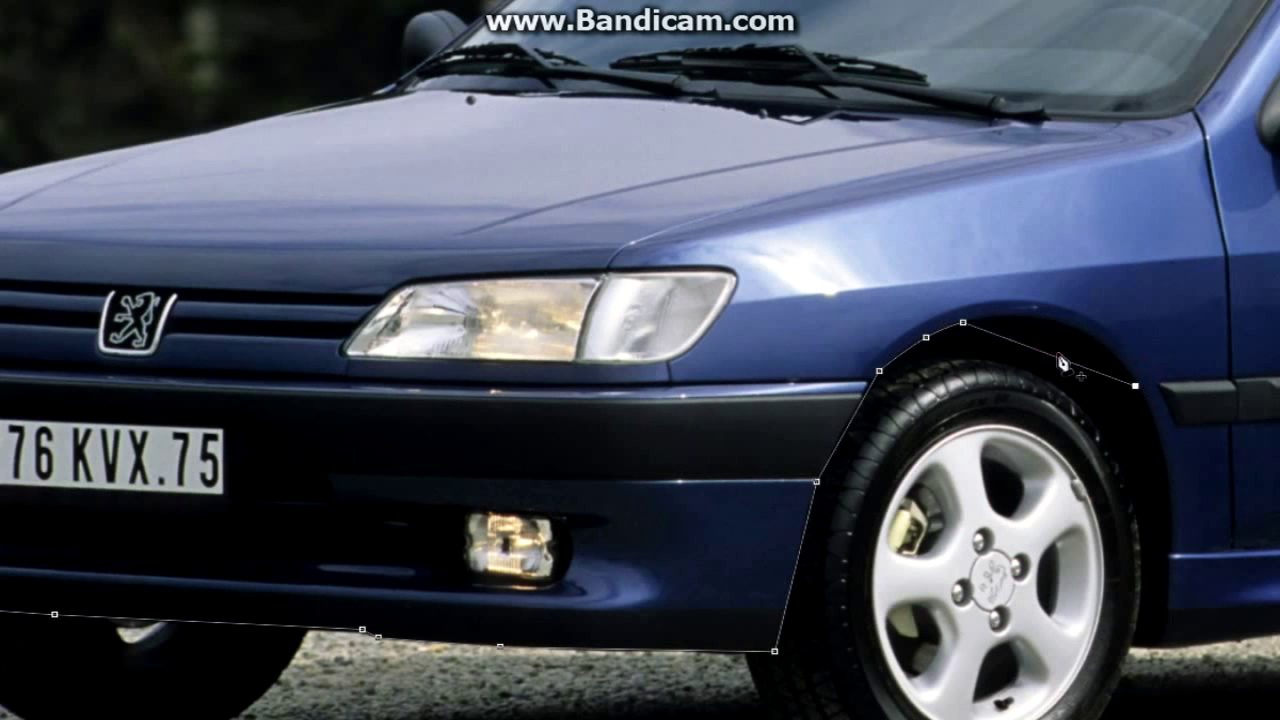
scroll(1168, 488, right, 10)
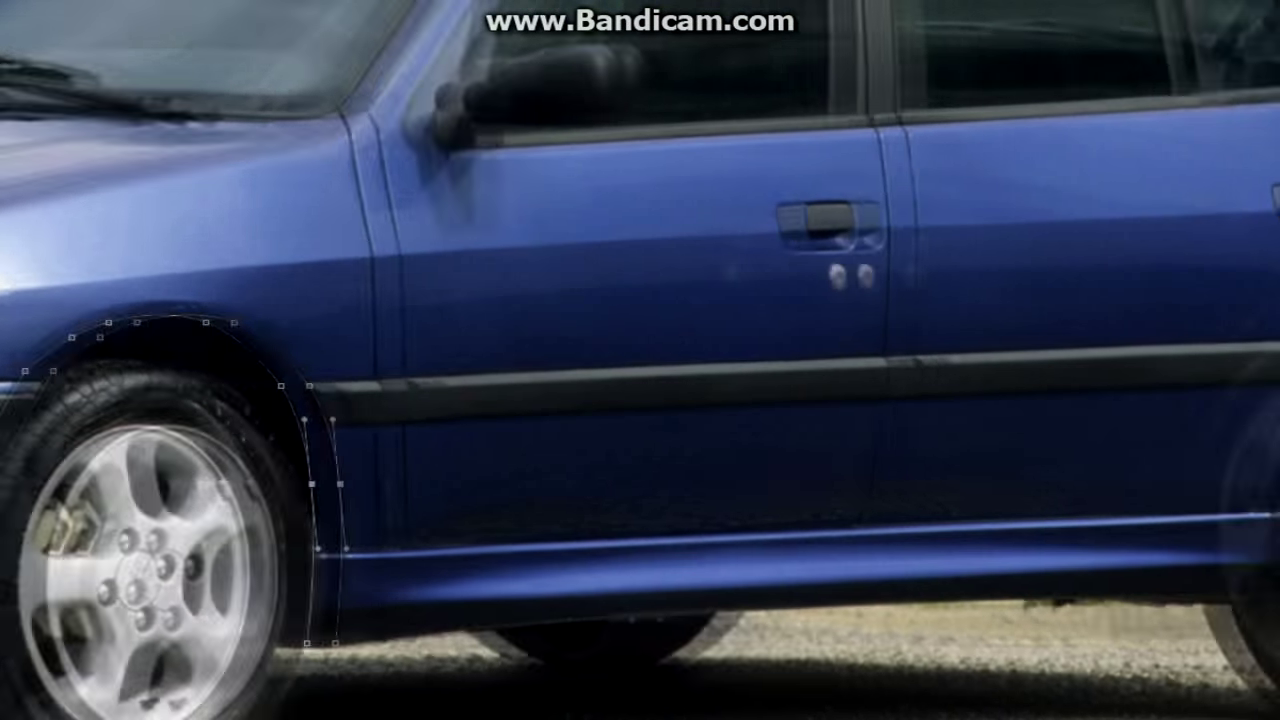
click(993, 599)
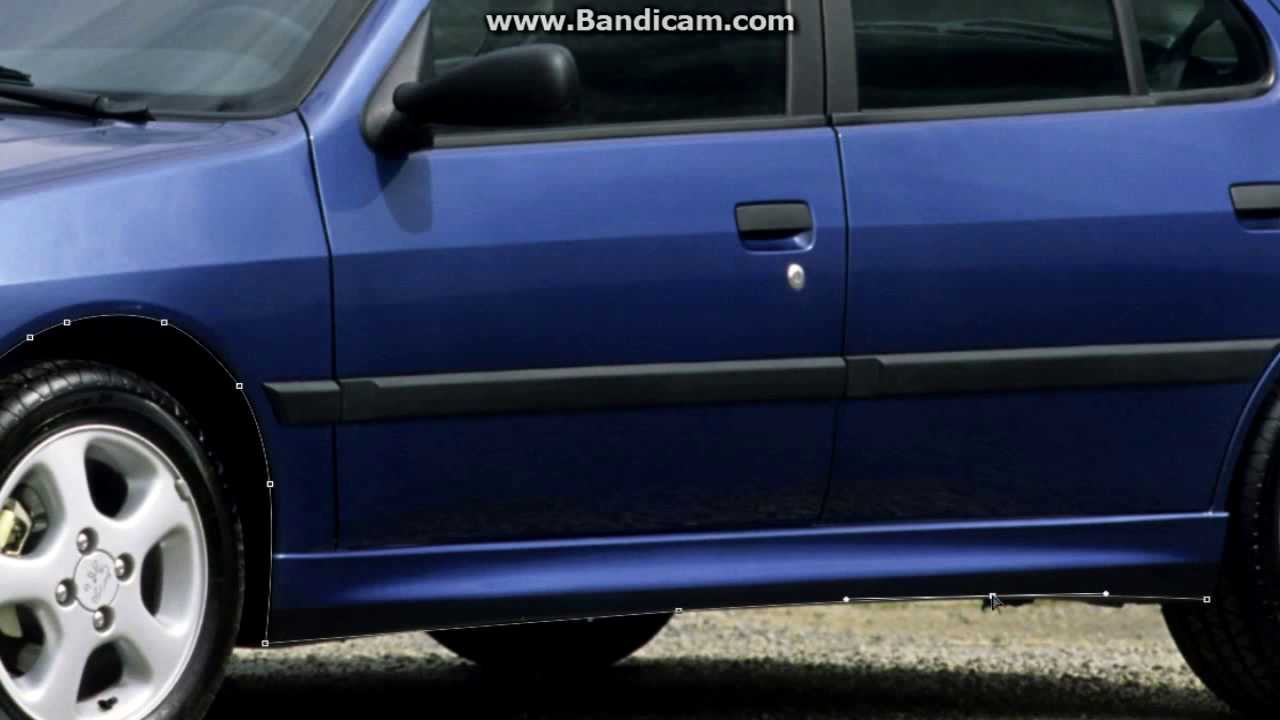
scroll(858, 396, right, 5)
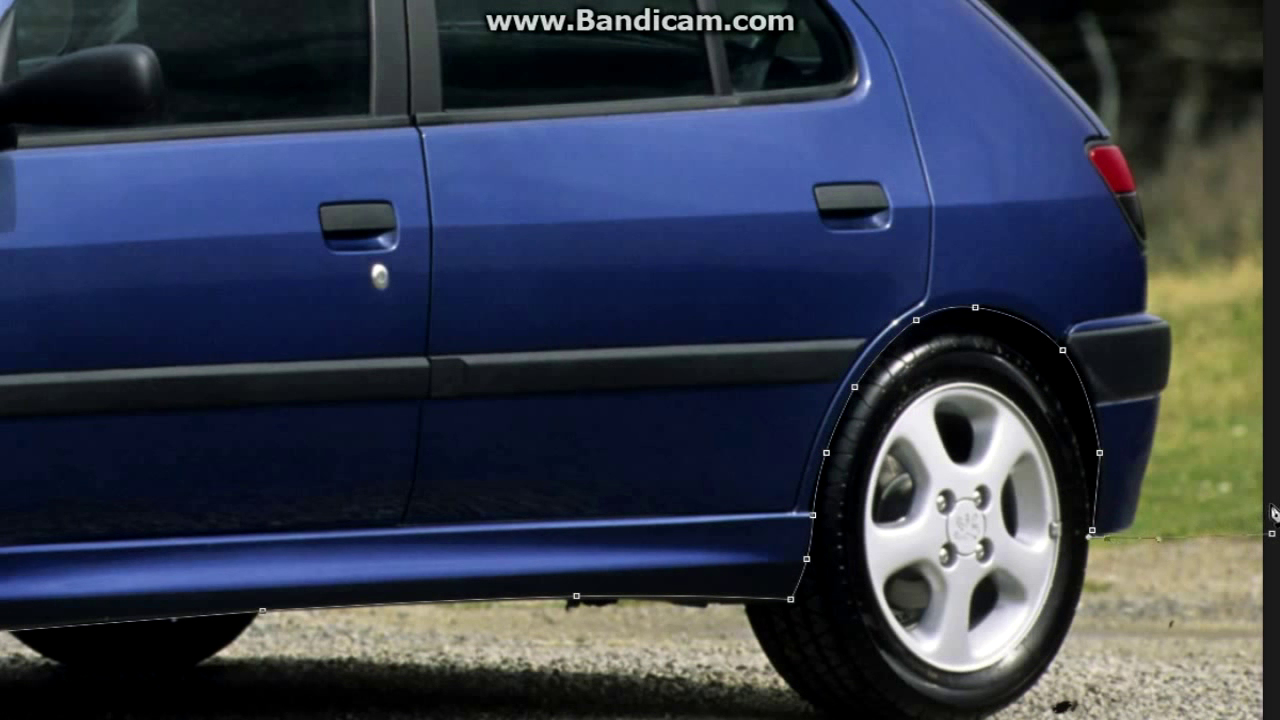
key(ctrl+0)
key(ctrl+minus)
Close the pen path around the car's top corners and turn it into a selection
click(1100, 75)
click(147, 75)
click(276, 527)
right_click(388, 374)
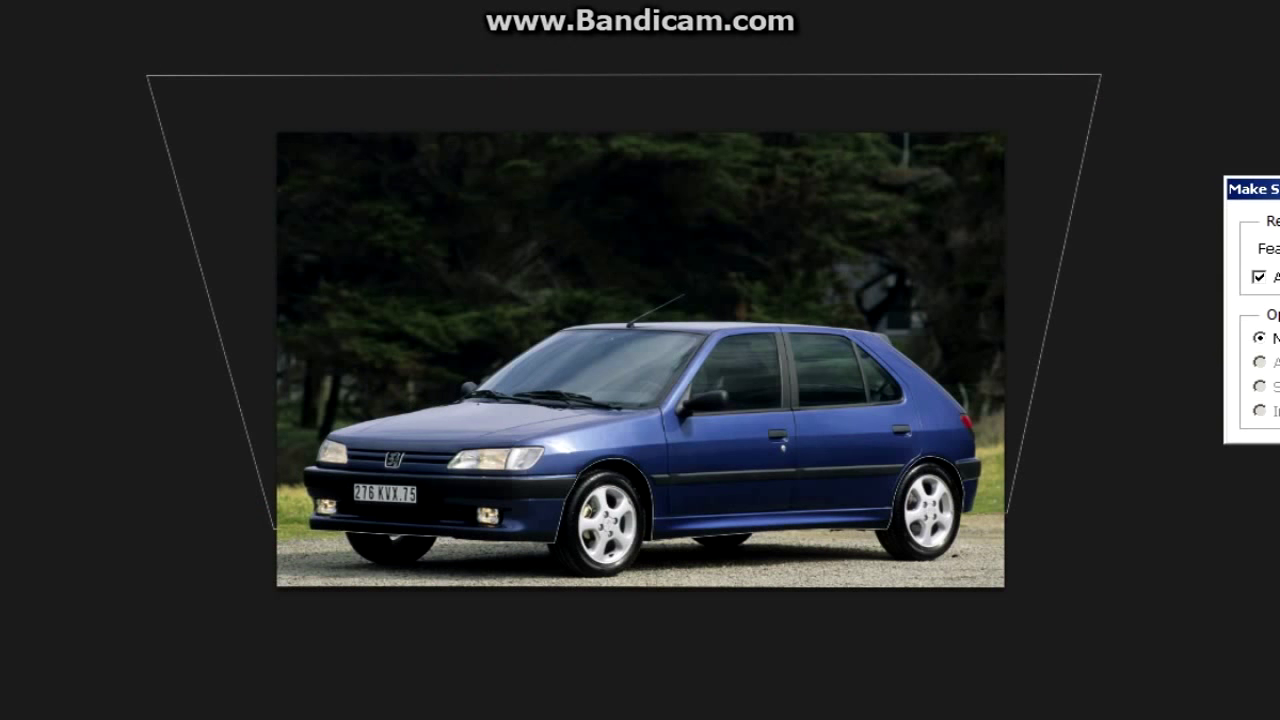
key(Return)
key(ctrl+0)
Free Transform the selected body, tilting it down toward the ground
right_click(686, 314)
click(750, 546)
key(ctrl+minus)
mouse_move(1268, 256)
mouse_down()
mouse_move(1143, 63)
mouse_move(1066, 73)
mouse_move(1078, 74)
mouse_up()
key(Return)
Deselect and crop the photo to a marquee around the car
right_click(820, 288)
click(860, 290)
key(ctrl+0)
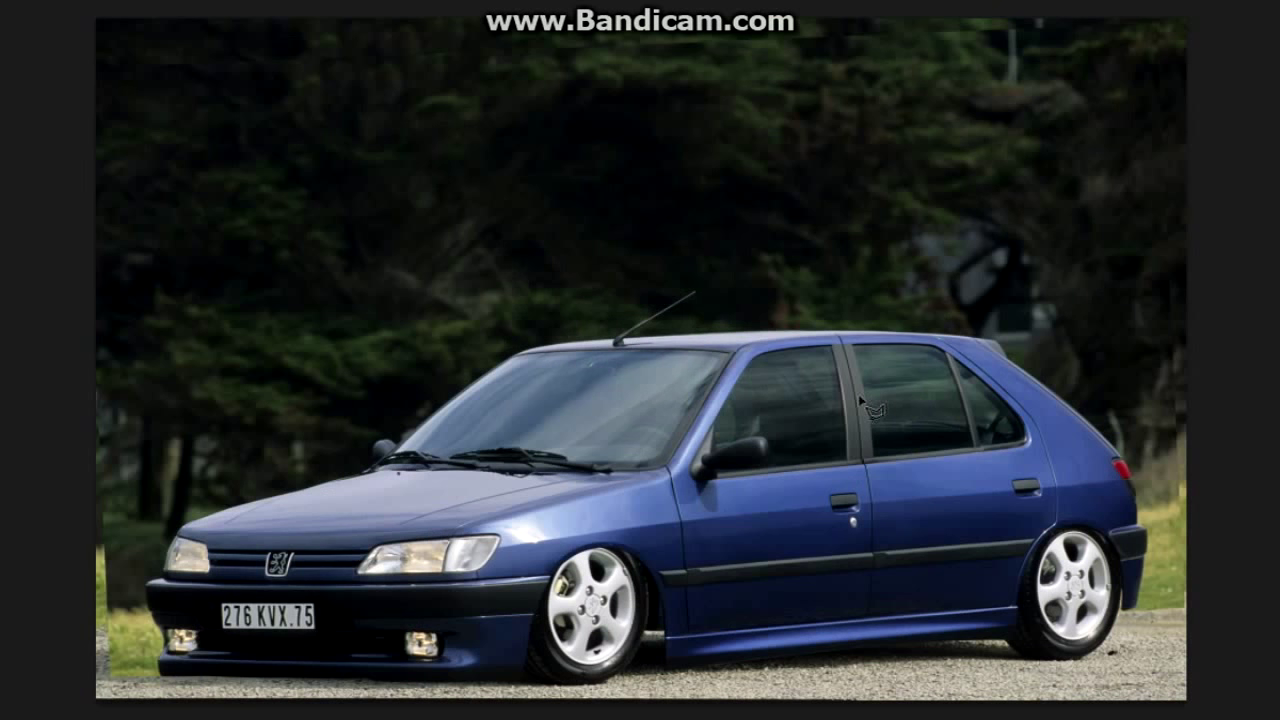
mouse_move(126, 71)
mouse_down()
mouse_move(1000, 700)
mouse_move(1183, 700)
mouse_up()
key(alt+i)
click(166, 131)
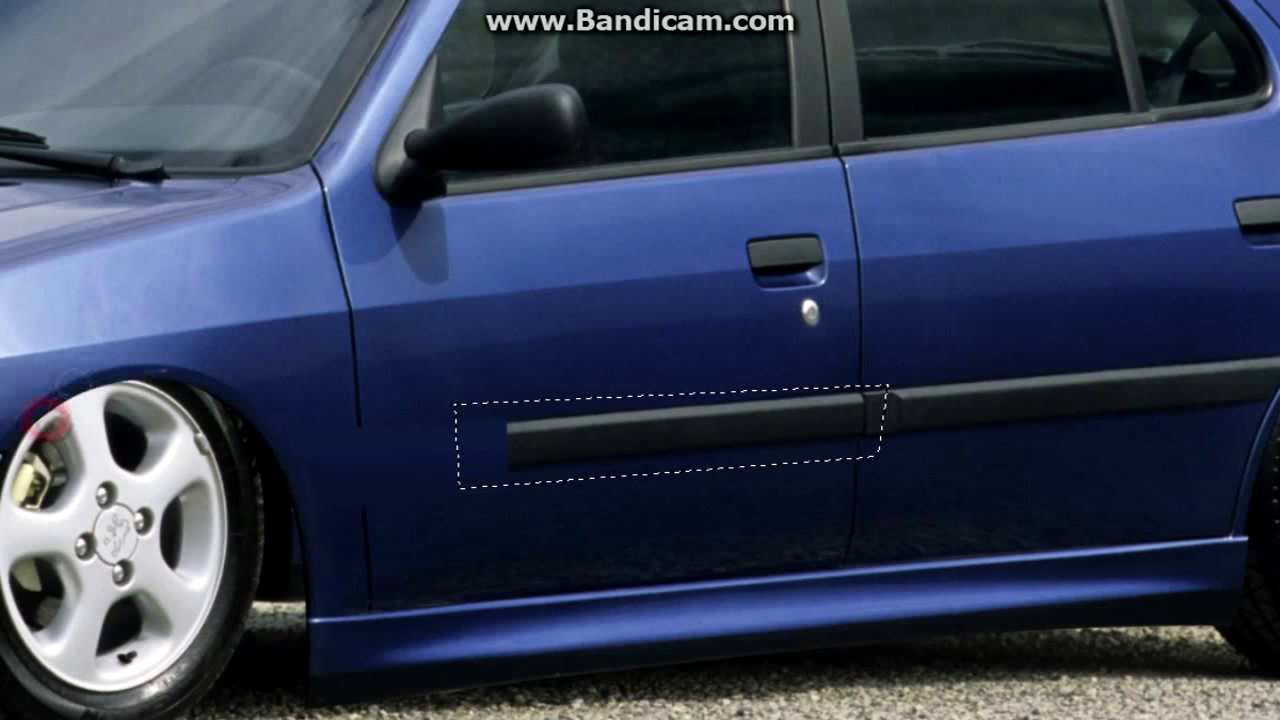
Paint over the front door's black moulding strip with a soft brush in door blue
right_click(47, 418)
drag(460, 432, 594, 430)
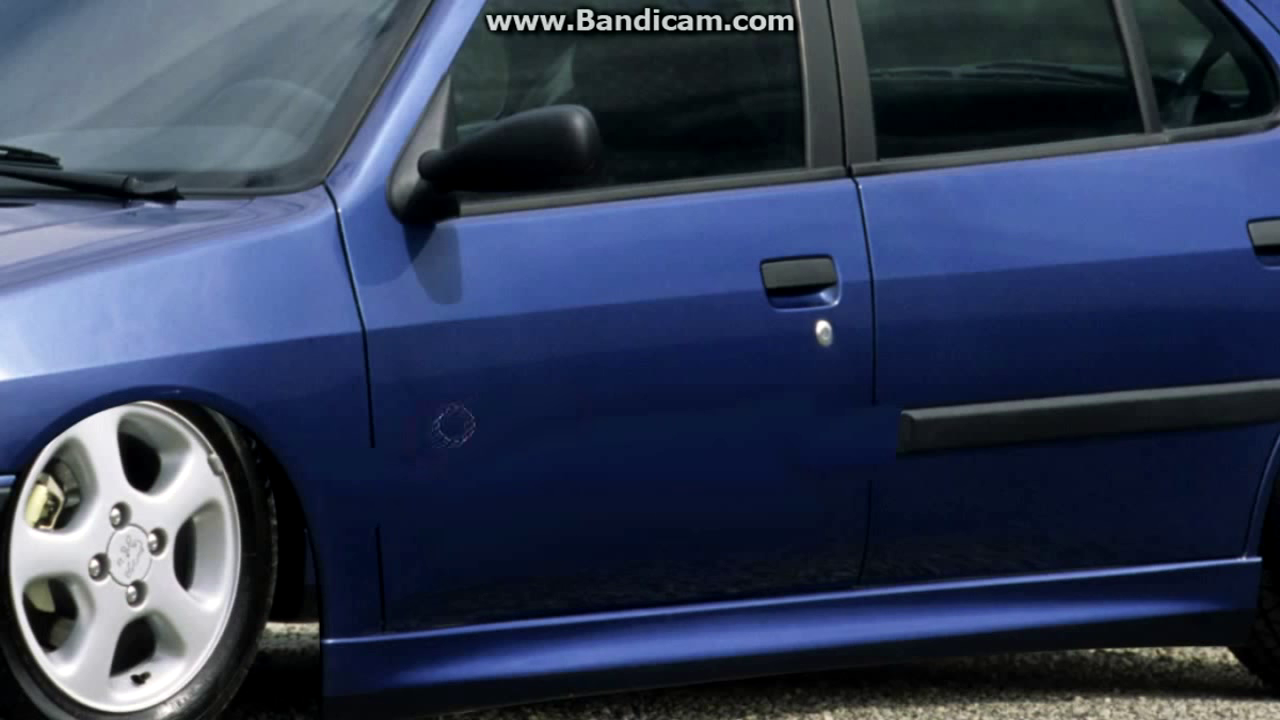
drag(820, 425, 910, 378)
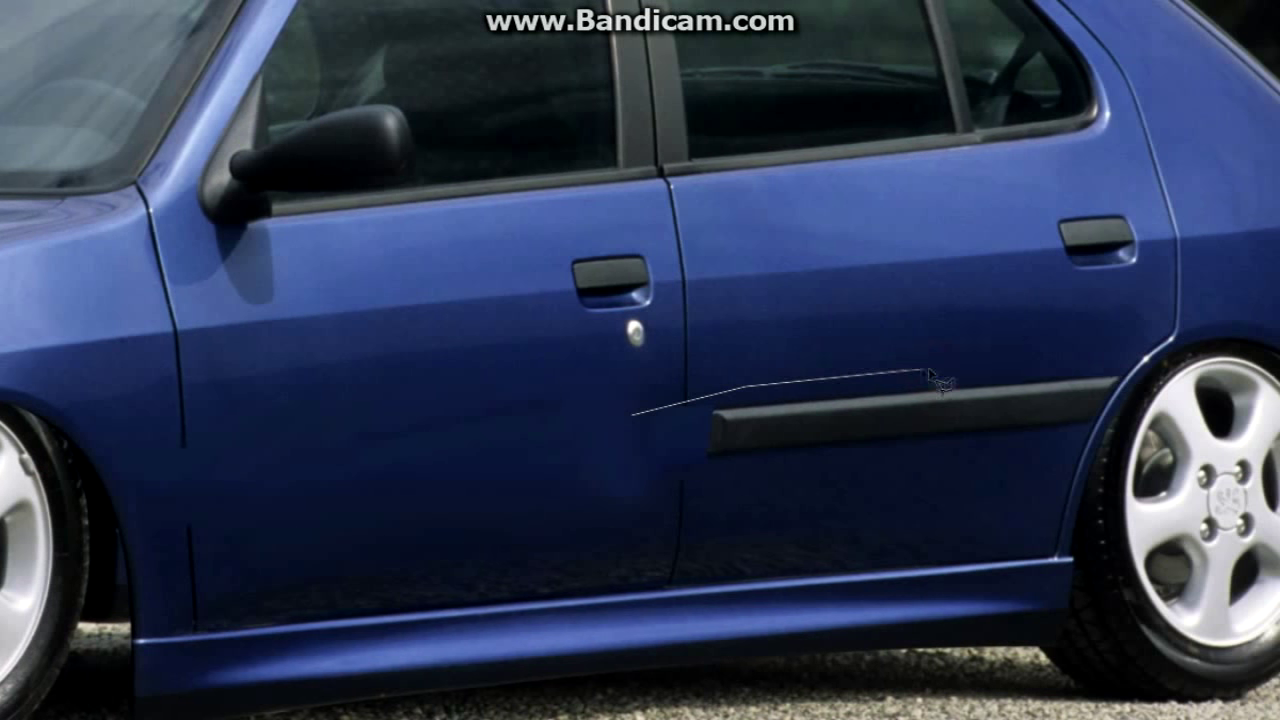
Paint the lassoed rear door trim strip blue, then deselect
click(597, 487)
mouse_move(774, 374)
mouse_down()
mouse_move(1029, 486)
mouse_move(1097, 440)
mouse_move(1017, 491)
mouse_up()
right_click(655, 212)
click(665, 218)
Pick the Blur/Smudge tool with a smaller brush to soften the painted seams
right_click(18, 374)
click(50, 375)
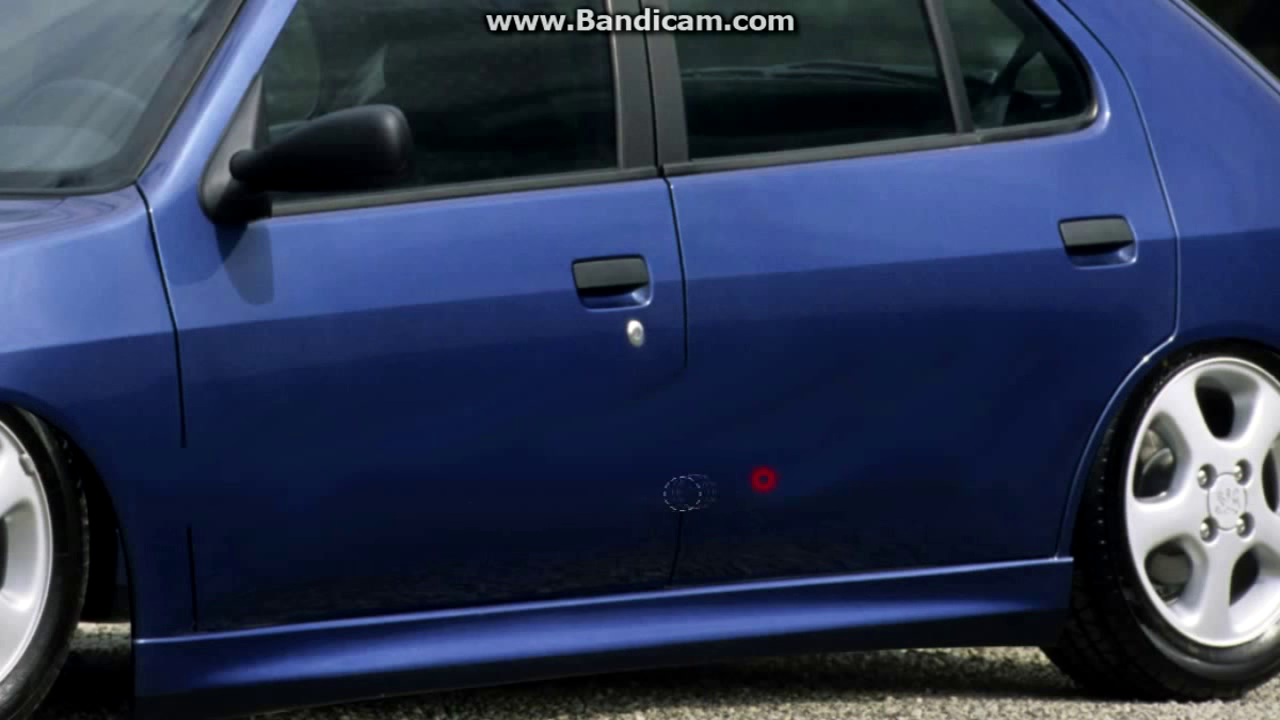
right_click(18, 374)
click(50, 400)
right_click(236, 349)
double_click(157, 349)
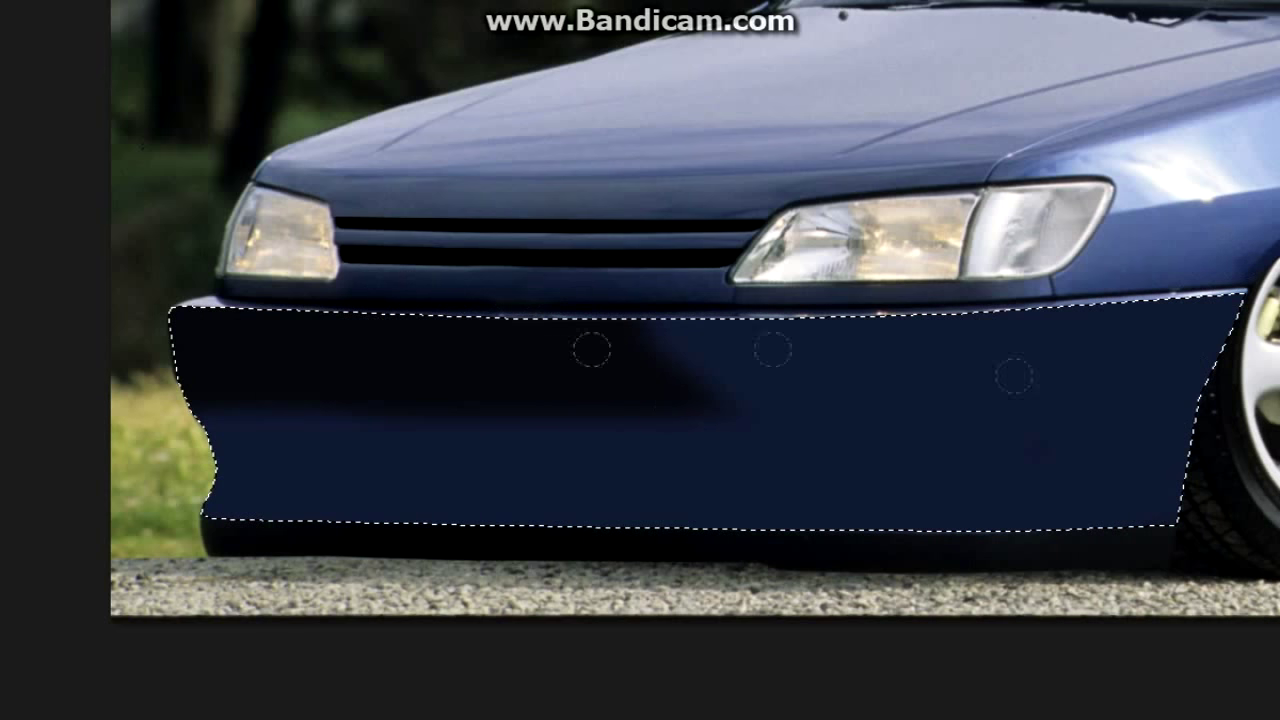
Darken the bumper's upper band and shade its lassoed upper panel with a chosen-colour gradient
drag(671, 394, 735, 333)
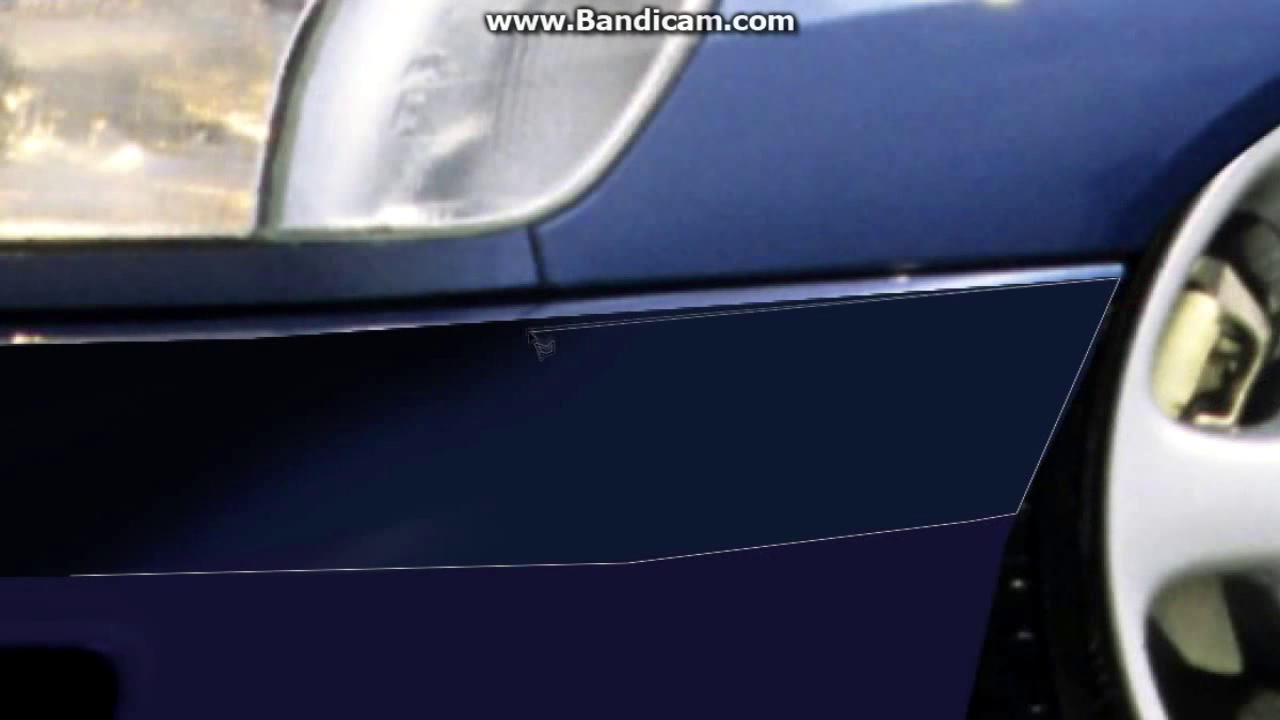
double_click(57, 363)
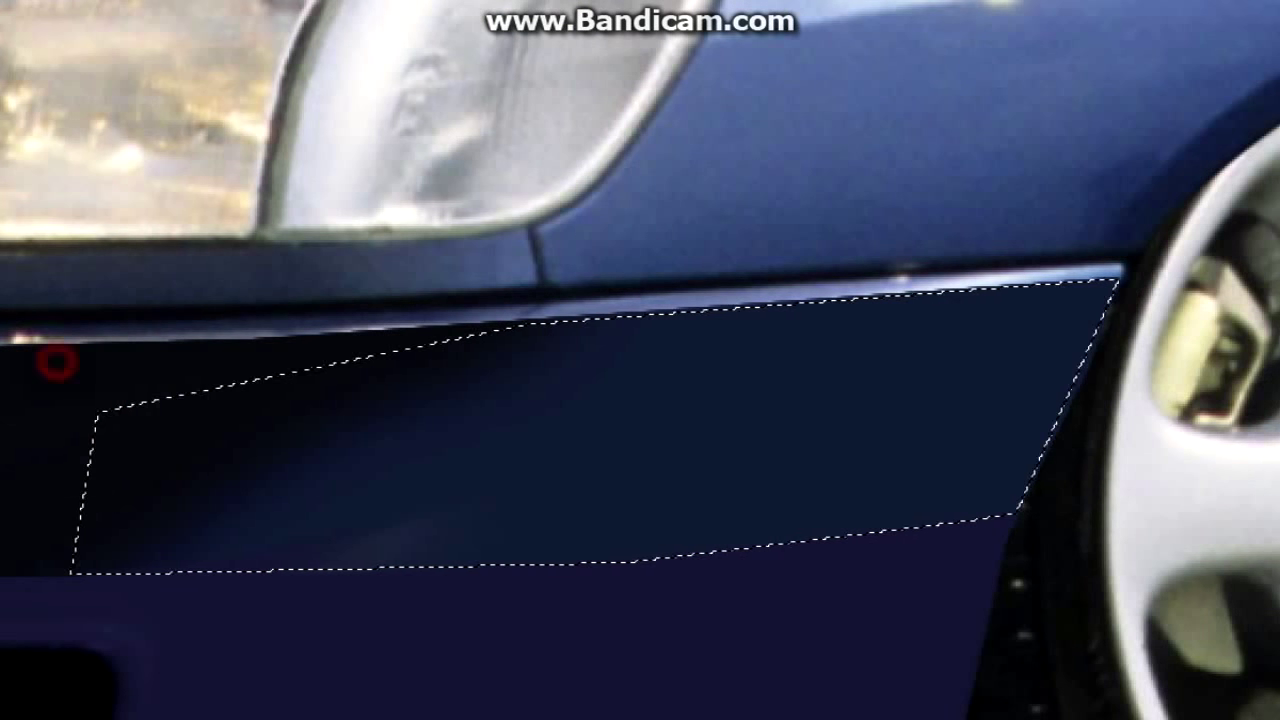
drag(57, 363, 286, 471)
click(983, 309)
click(1133, 258)
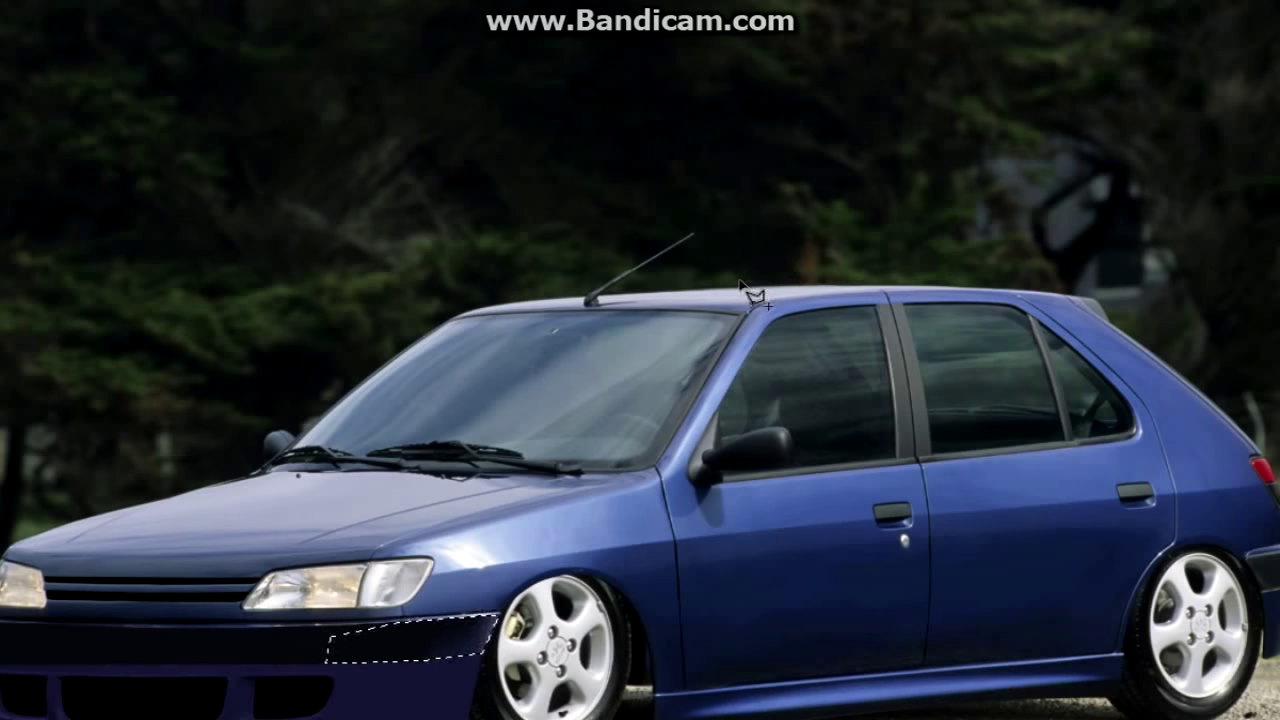
right_click(742, 280)
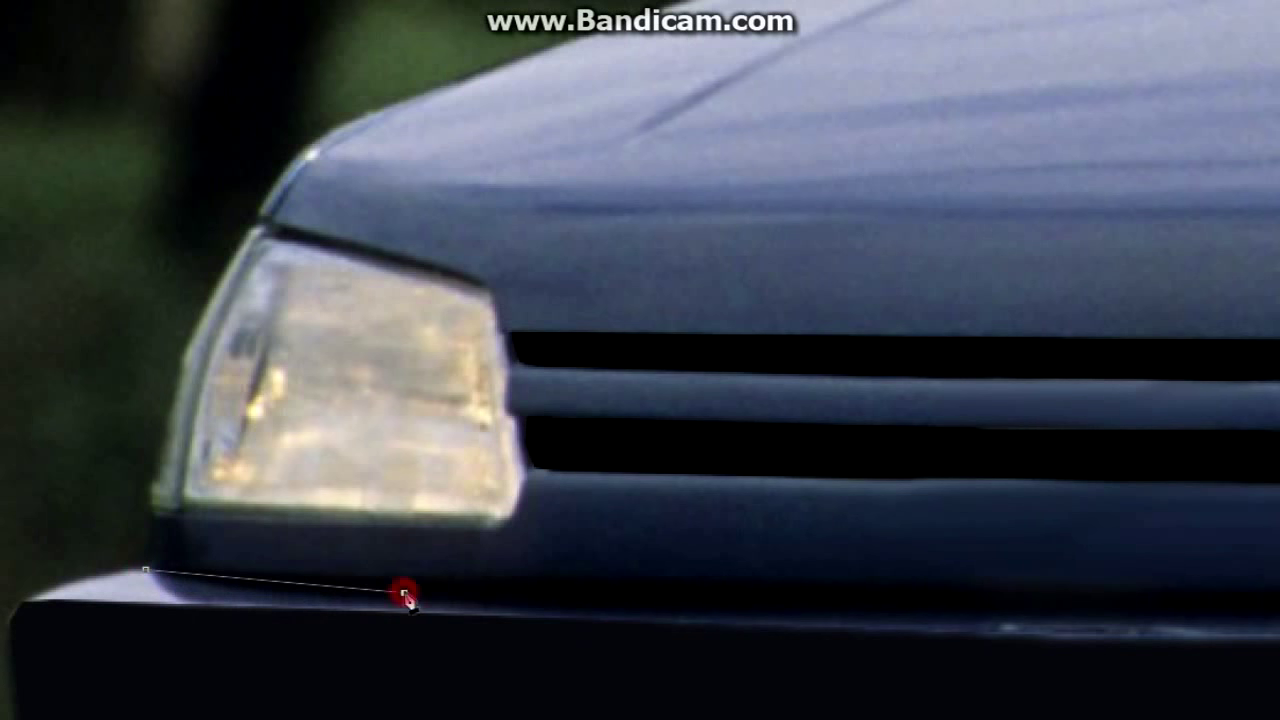
Place curved pen anchors along the bumper top below the headlight and make it a selection
click(1231, 610)
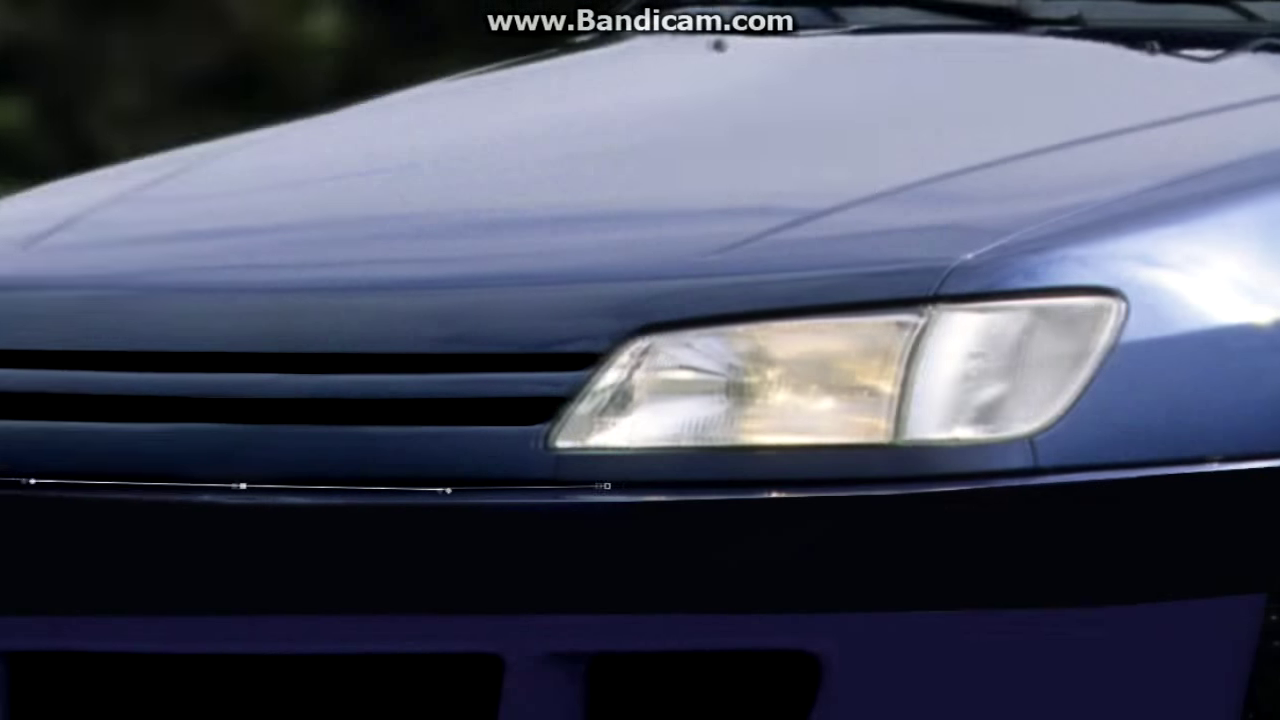
click(1128, 458)
drag(1128, 458, 1130, 473)
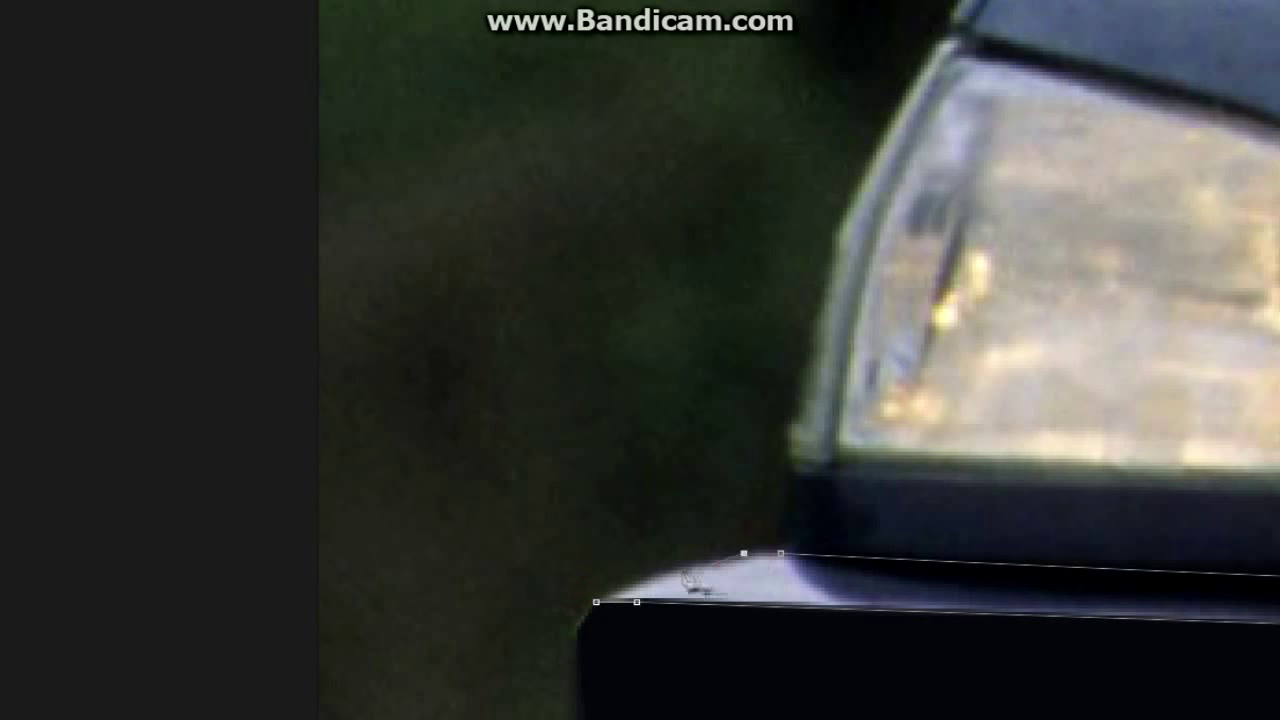
right_click(843, 491)
click(900, 200)
key(Return)
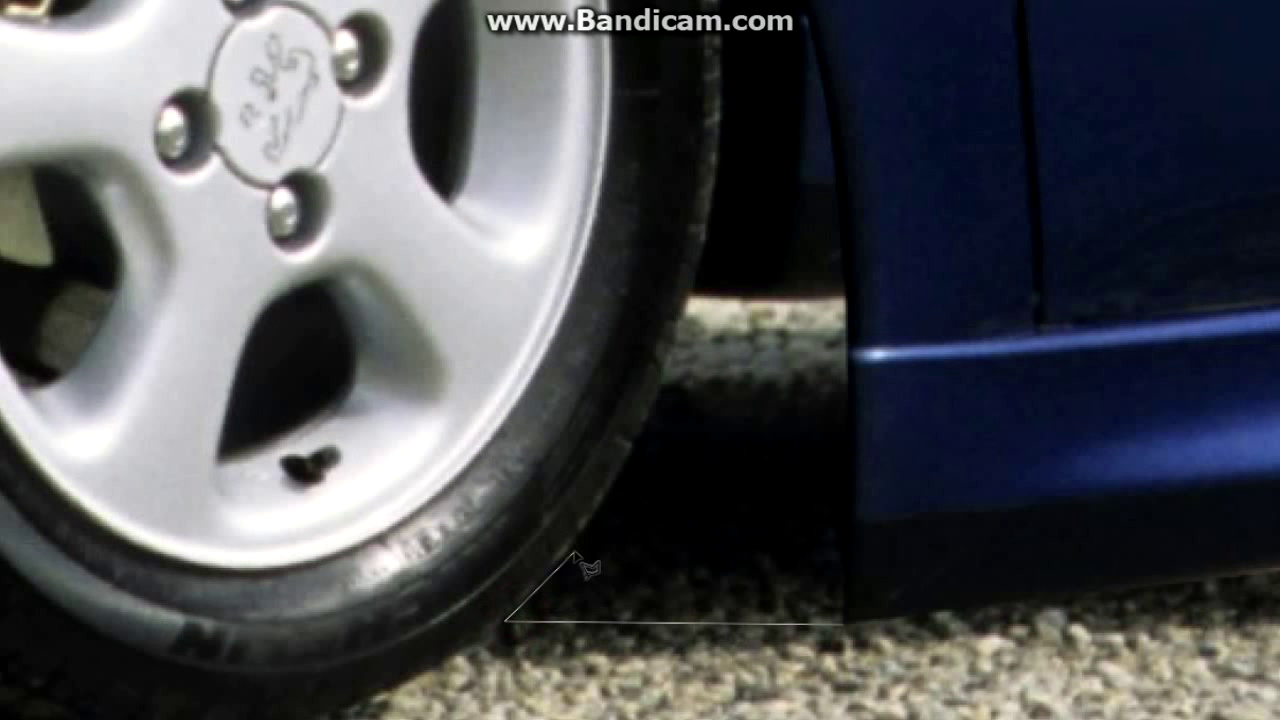
Trace a Magnetic Lasso selection around the wheel-arch bodywork along the tyre edge
scroll(707, 219, up, 3)
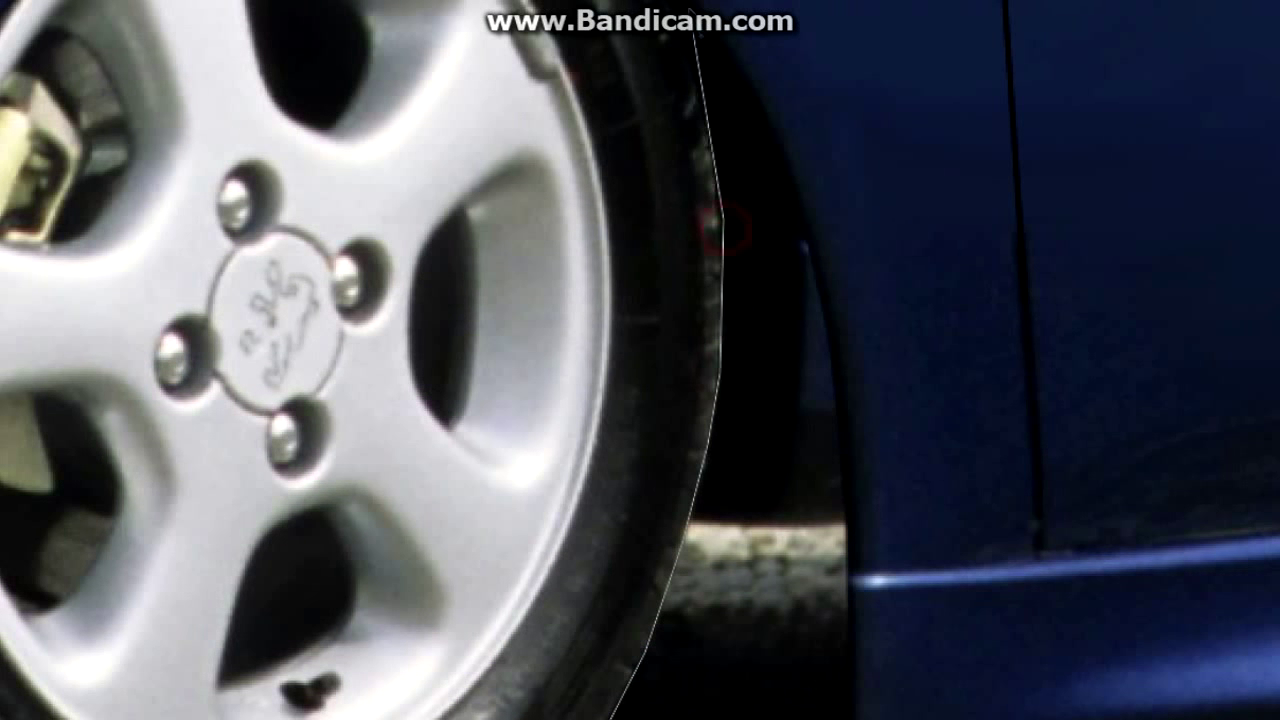
scroll(724, 229, up, 3)
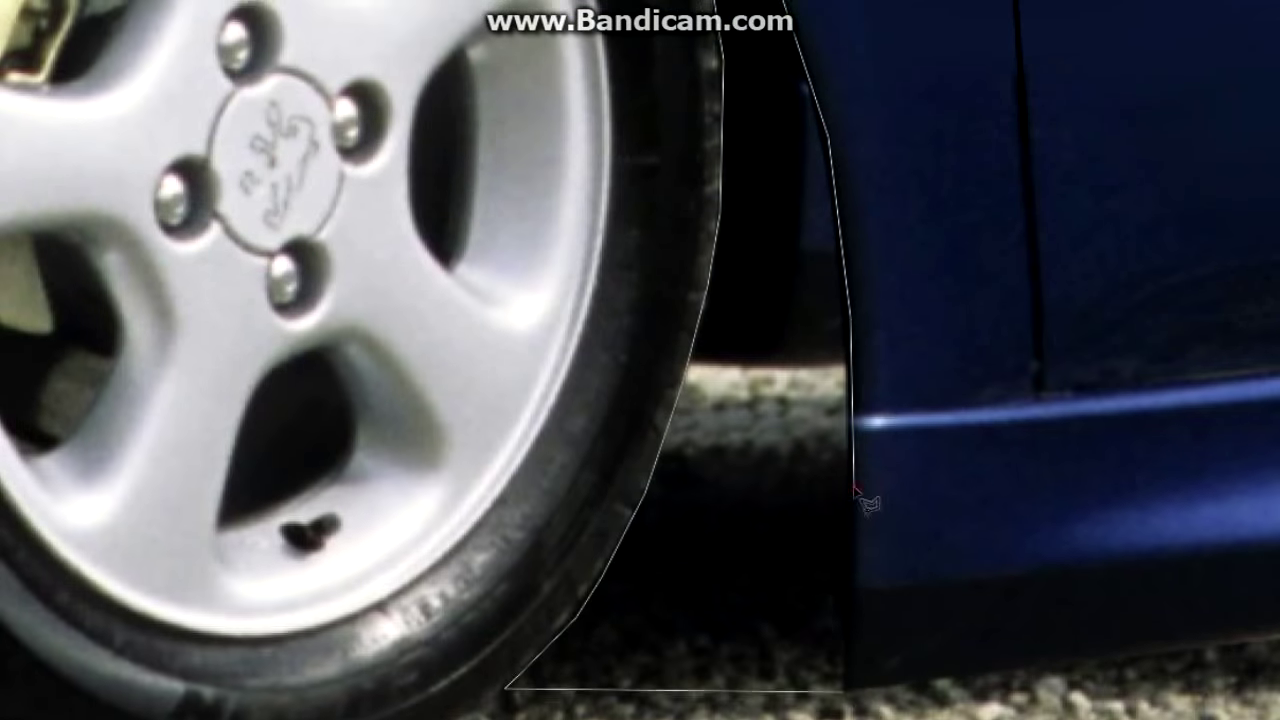
double_click(858, 686)
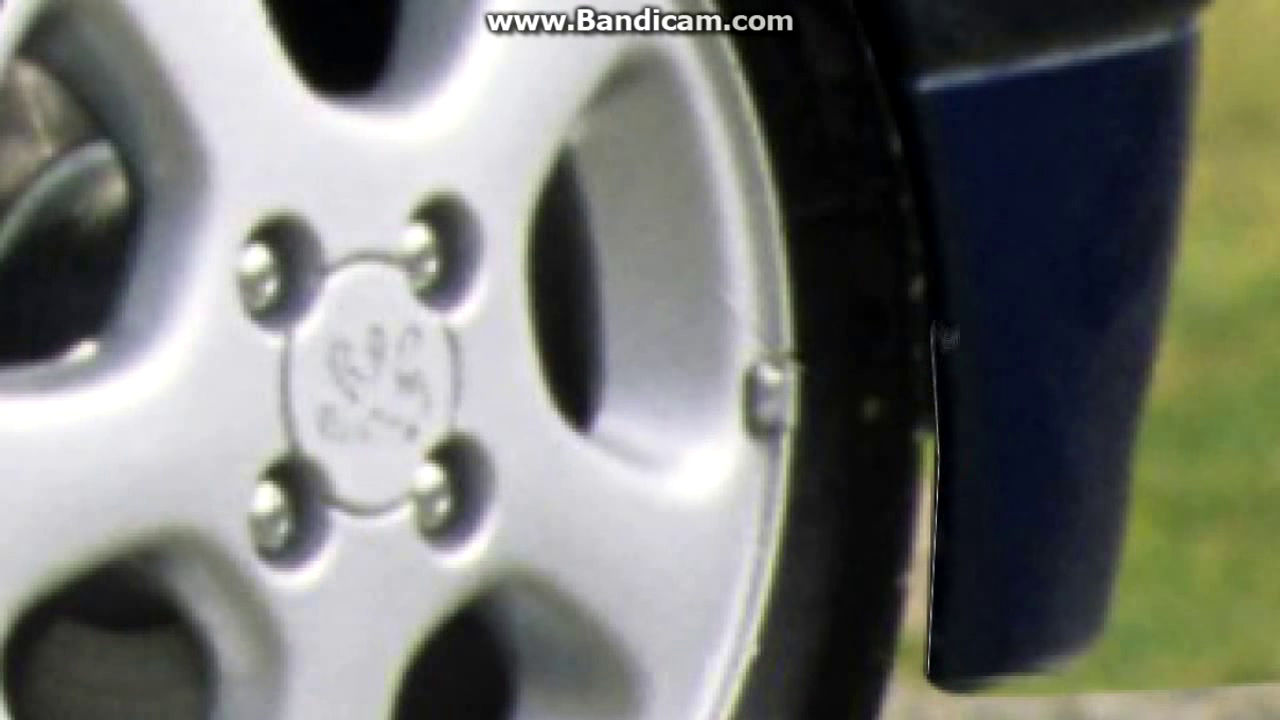
drag(936, 328, 870, 42)
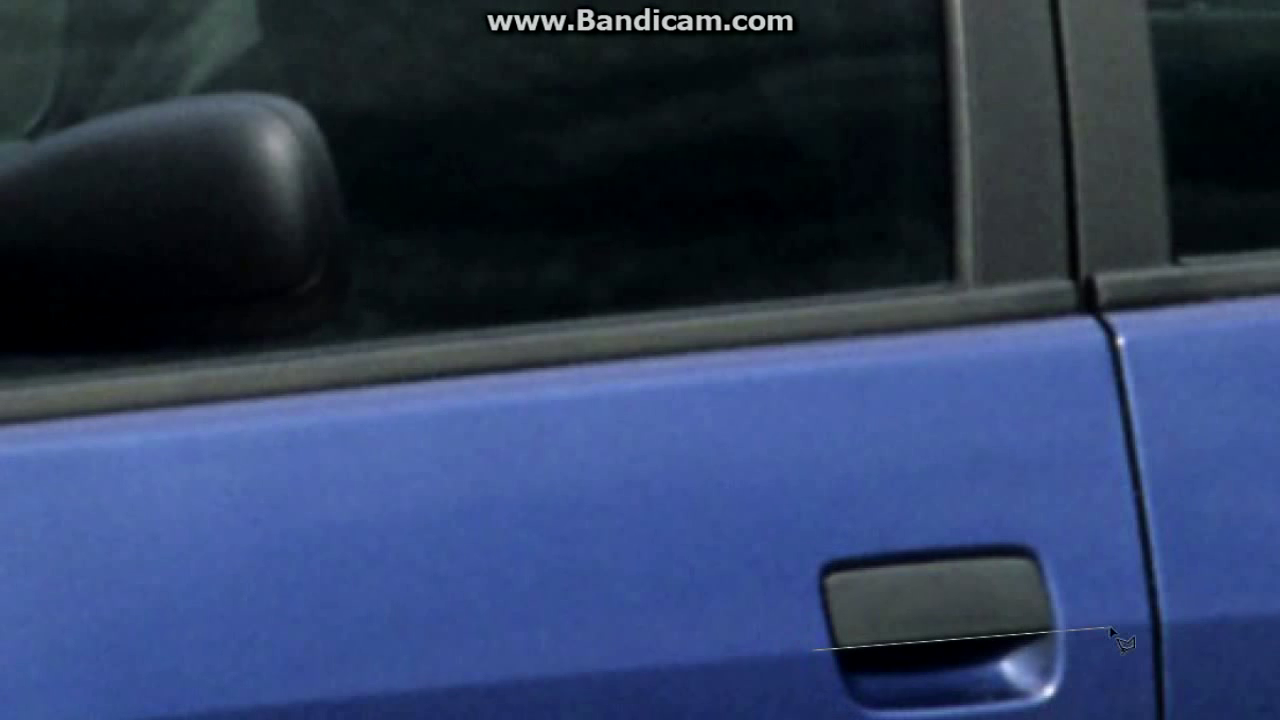
Lasso the front door handle, paint it over in blue, and deselect
click(1112, 632)
click(1068, 453)
click(557, 525)
click(815, 650)
drag(820, 631, 791, 563)
key(ctrl+d)
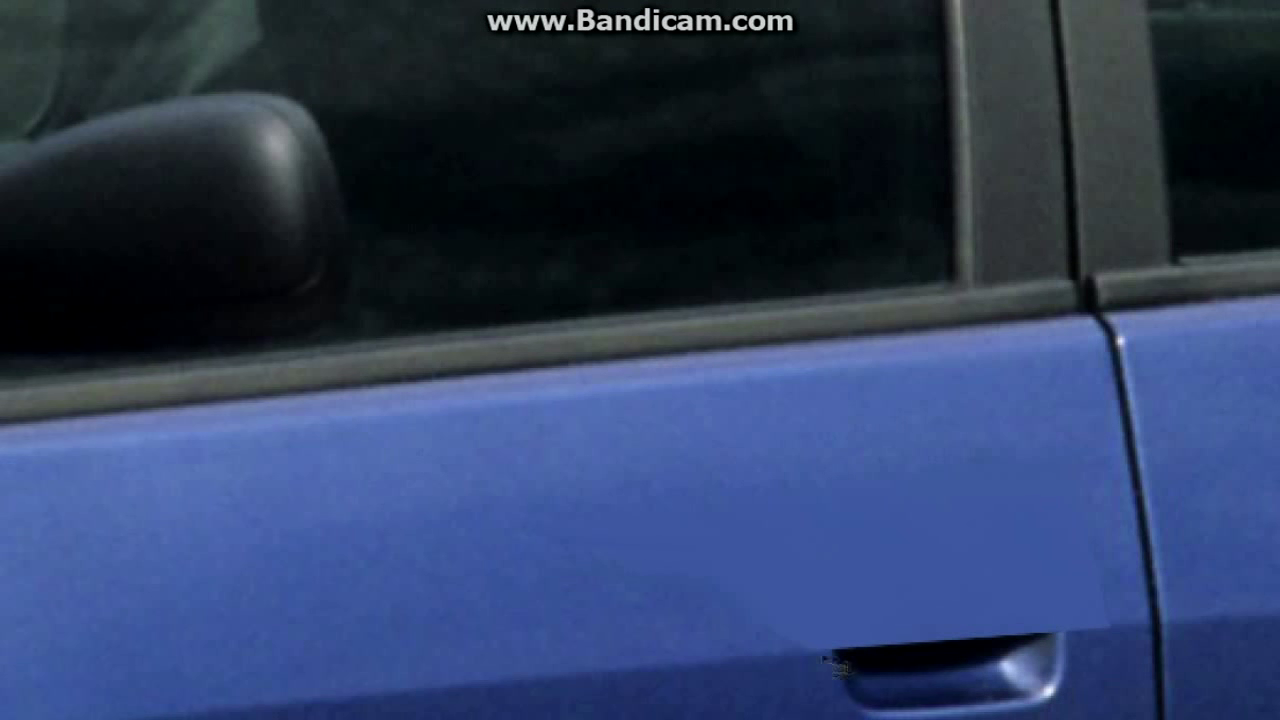
Lasso the area below the handle, paint it darker blue, and clear the selection
scroll(1135, 640, down, 2)
click(778, 534)
click(1133, 508)
click(870, 625)
click(778, 534)
drag(1000, 590, 930, 510)
key(ctrl+d)
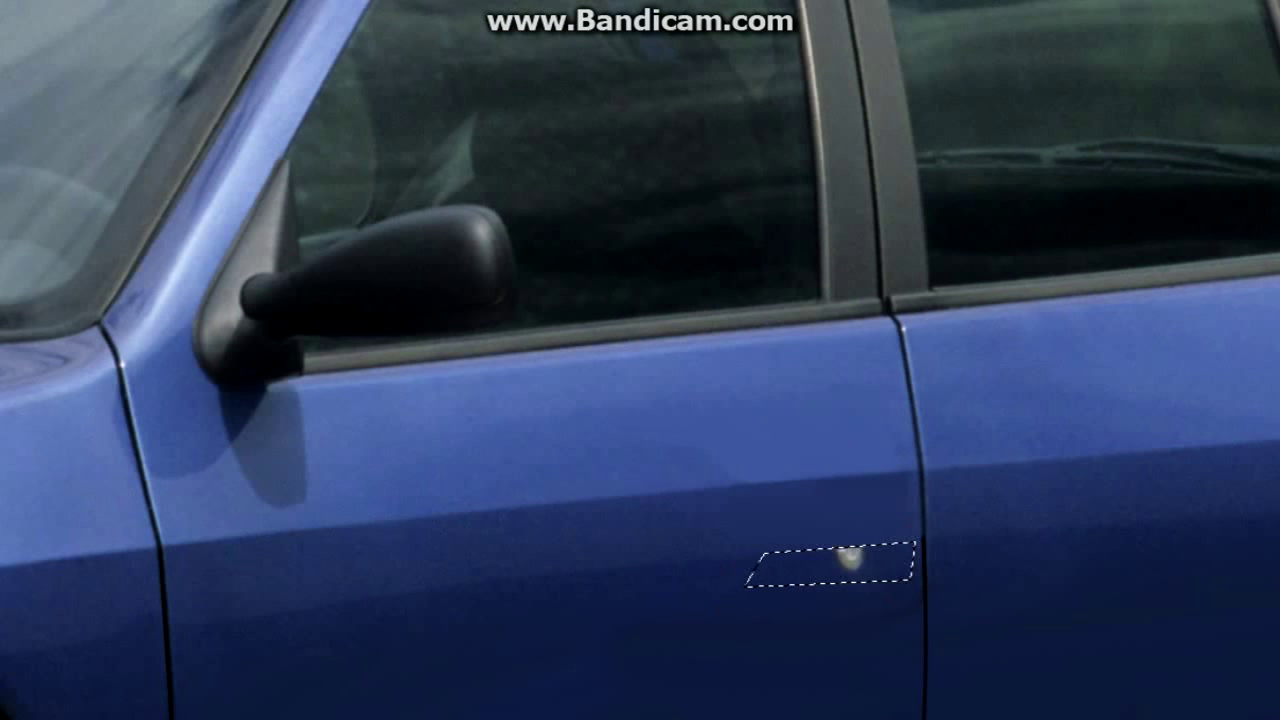
right_click(845, 563)
click(749, 98)
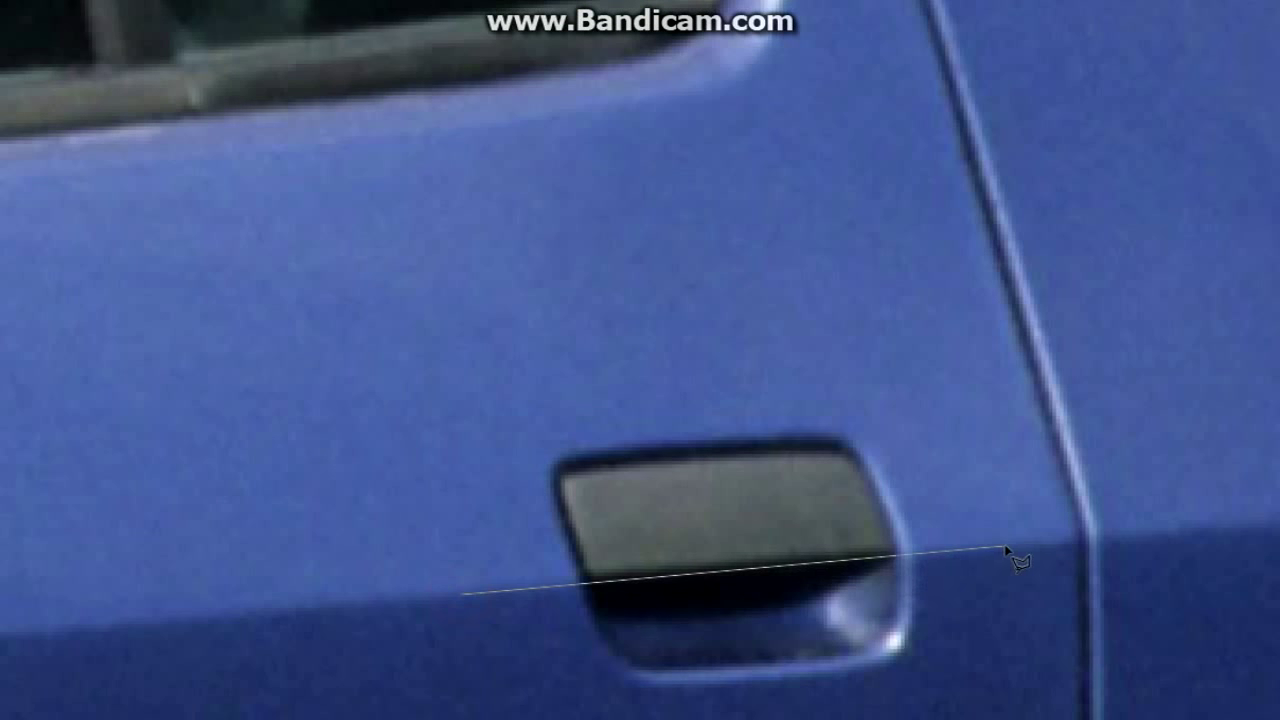
Lasso the remaining door handle and fill it with the door colour
click(1020, 482)
click(955, 400)
click(840, 356)
click(665, 356)
double_click(337, 533)
key(shift+BackSpace)
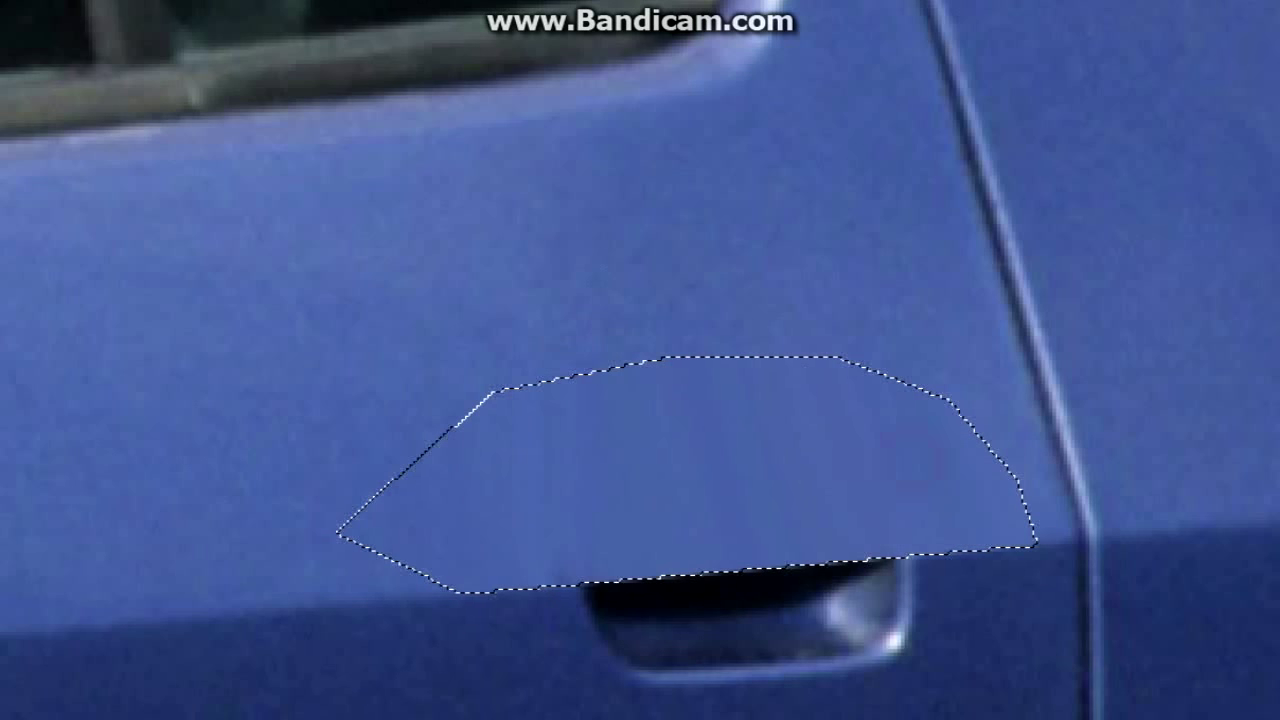